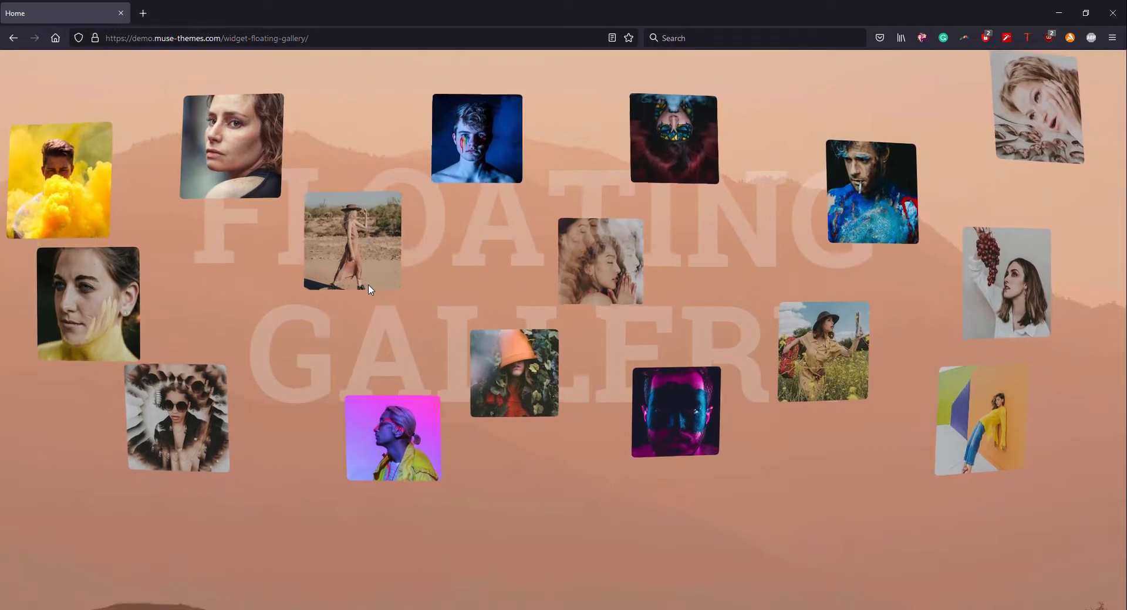
# - View the details of the Zurich item in the demo floating gallery and return to the gallery overview
pyautogui.click(369, 289)
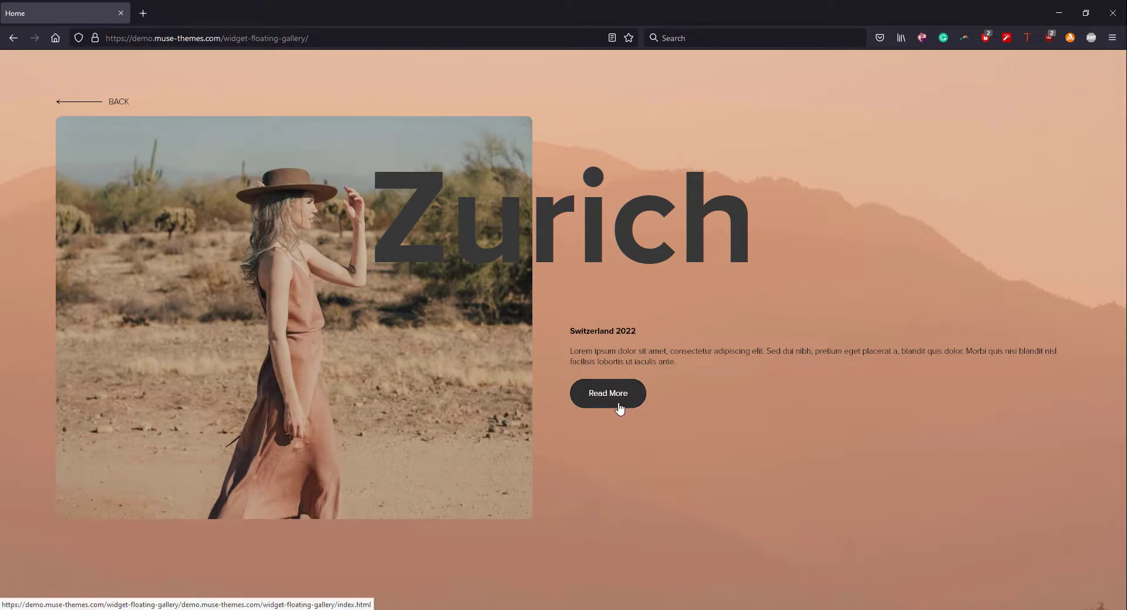
pyautogui.click(118, 103)
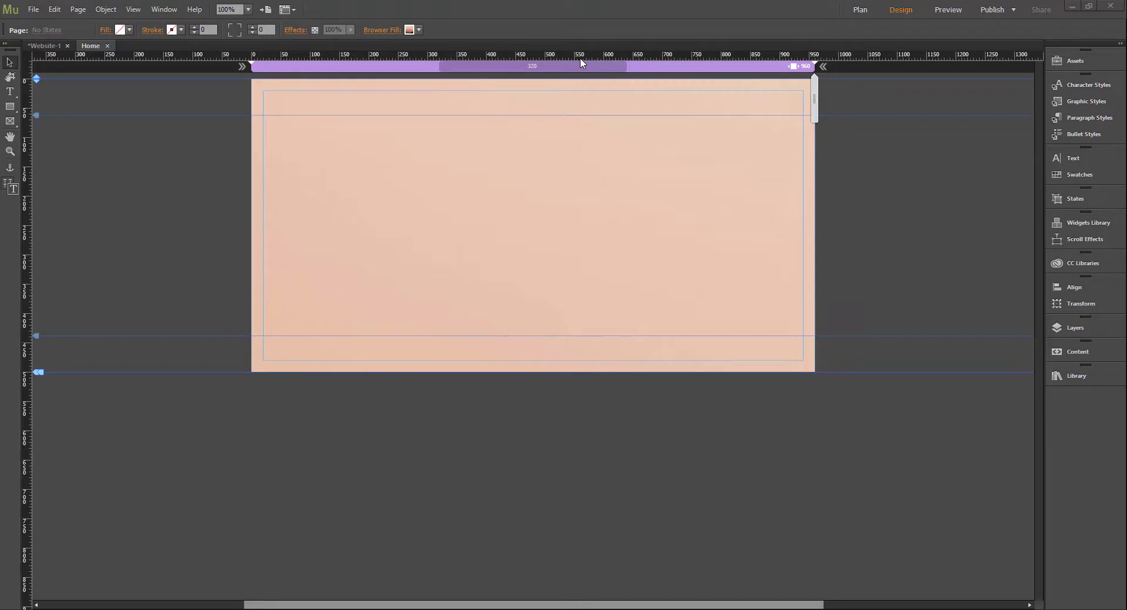
# - Find the Floating Gallery widget in the library and place it on the Home page at X 0, Y 0
pyautogui.click(1073, 371)
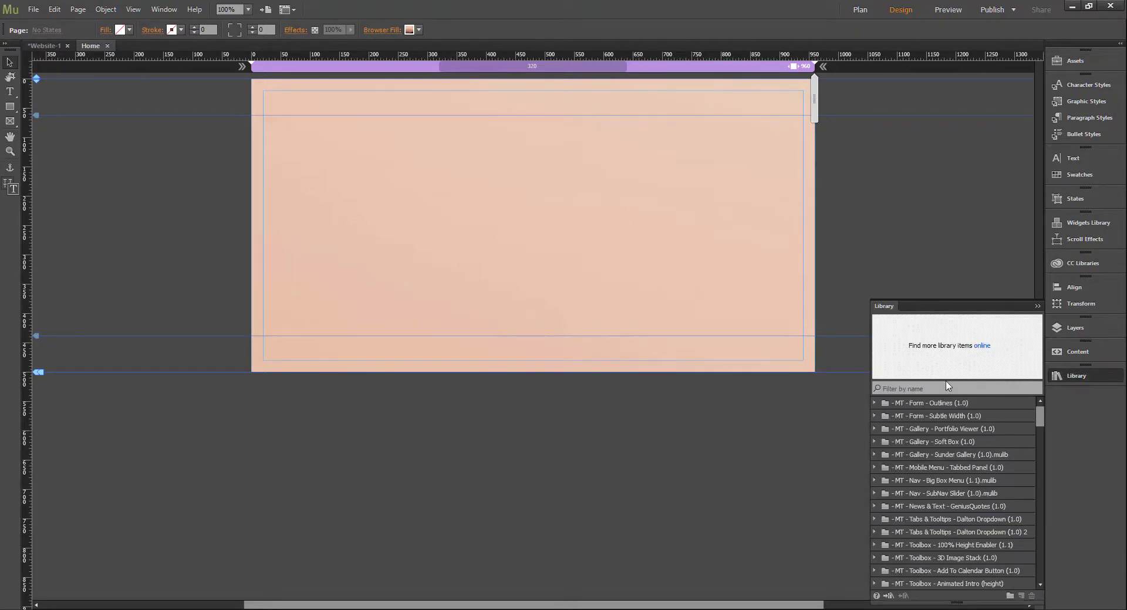
pyautogui.click(946, 387)
pyautogui.write('floating gallery')
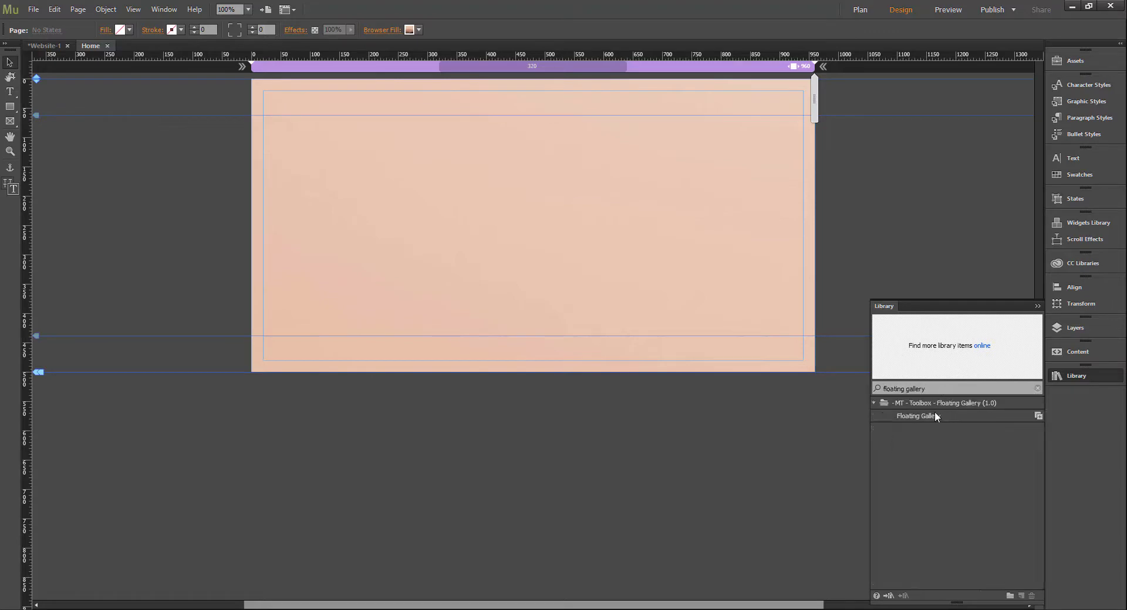
pyautogui.moveTo(928, 417); pyautogui.dragTo(287, 113)
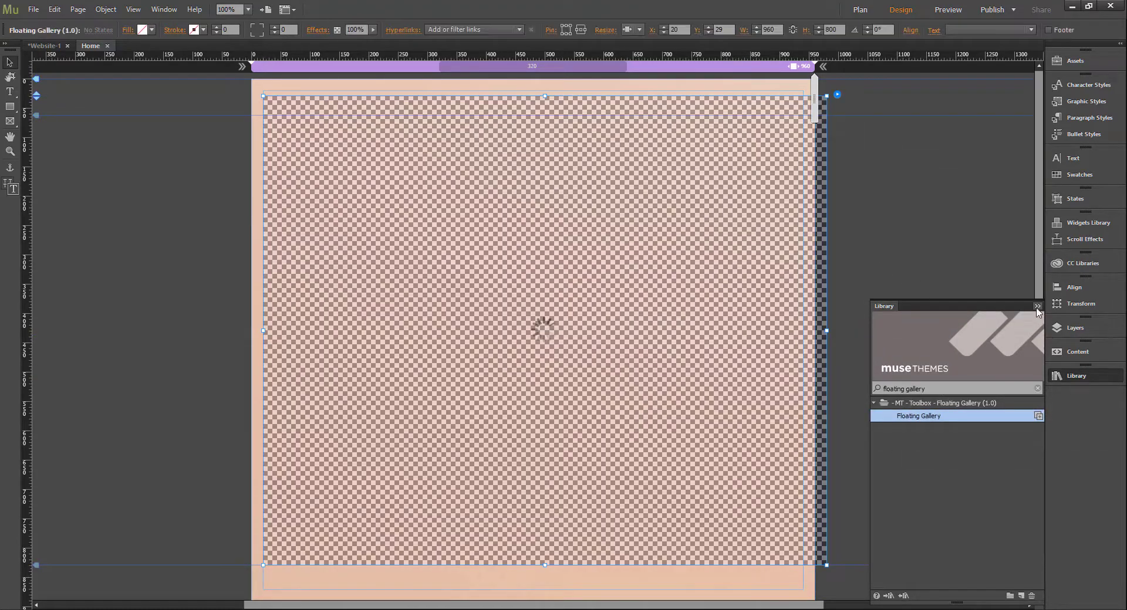
pyautogui.moveTo(323, 117); pyautogui.dragTo(309, 97)
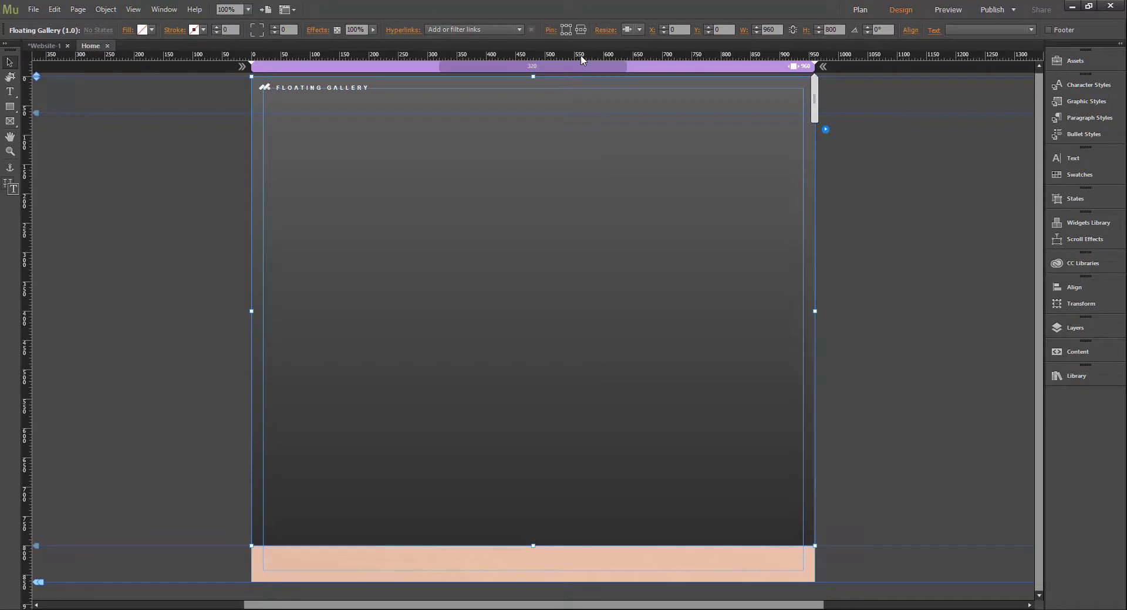
# - Set the gallery widget's resize behaviour to Stretch to Browser Width
pyautogui.click(640, 30)
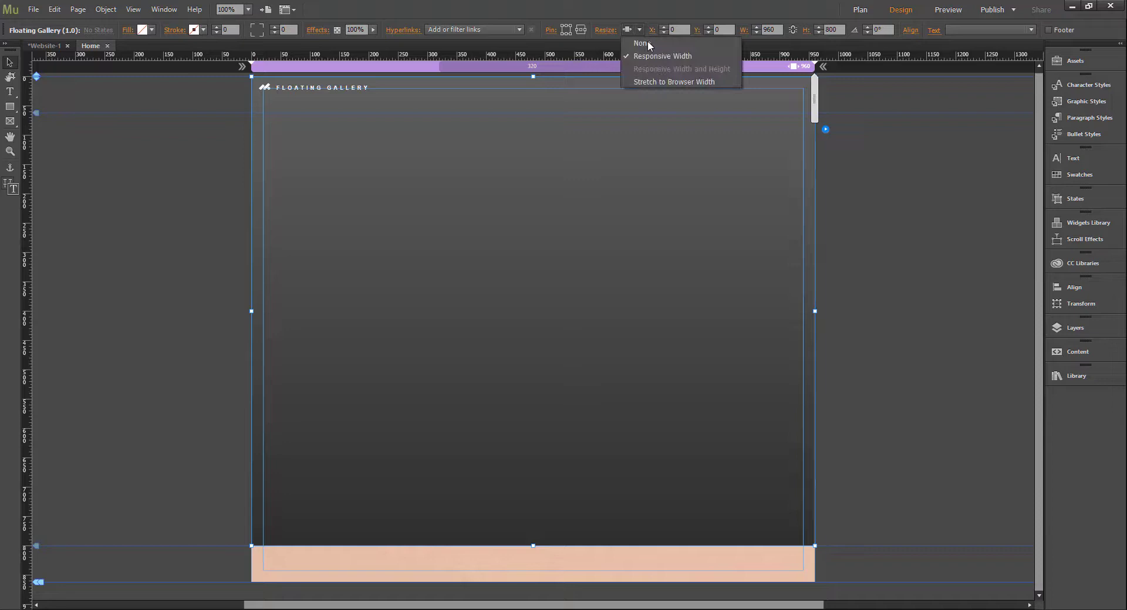
pyautogui.click(658, 82)
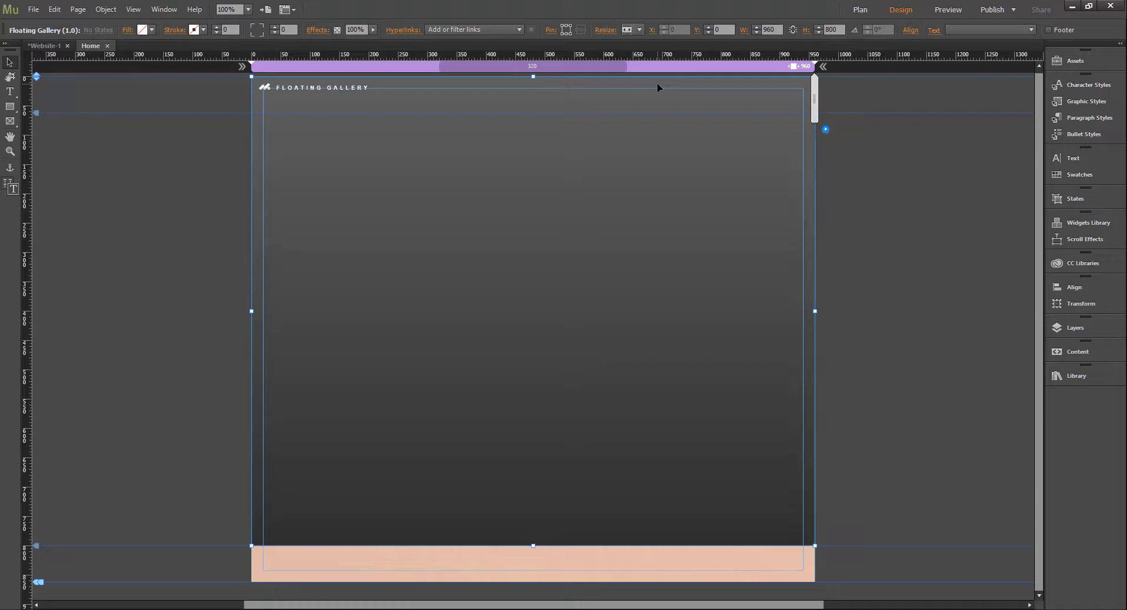
pyautogui.click(823, 68)
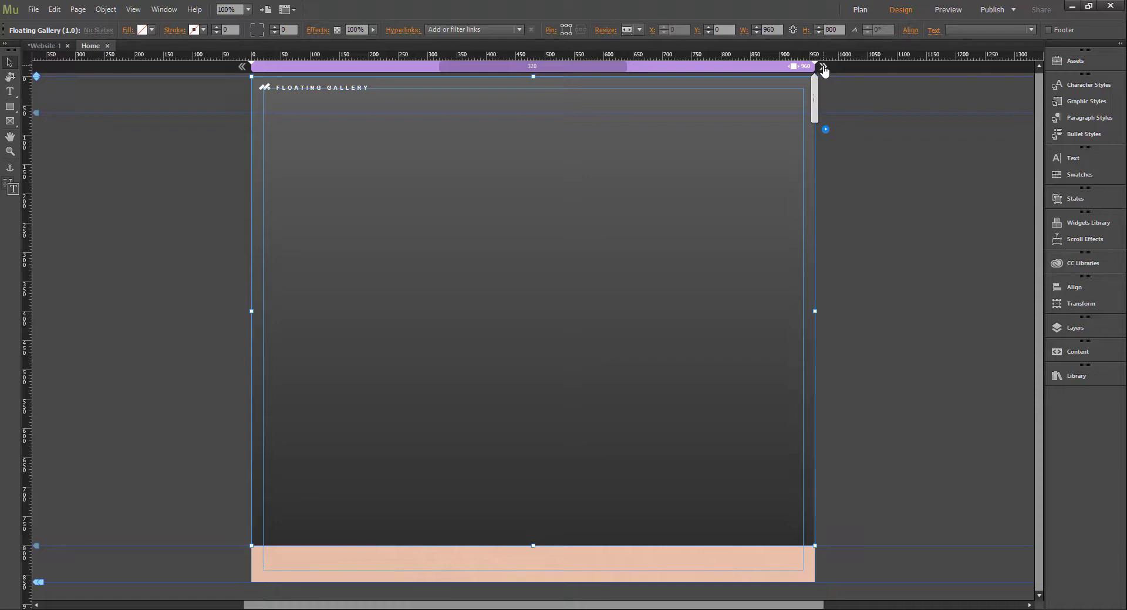
pyautogui.click(823, 67)
pyautogui.click(822, 68)
# - Set the widget's background text first line to Floating and its second line to Gallery
pyautogui.click(823, 129)
pyautogui.click(825, 130)
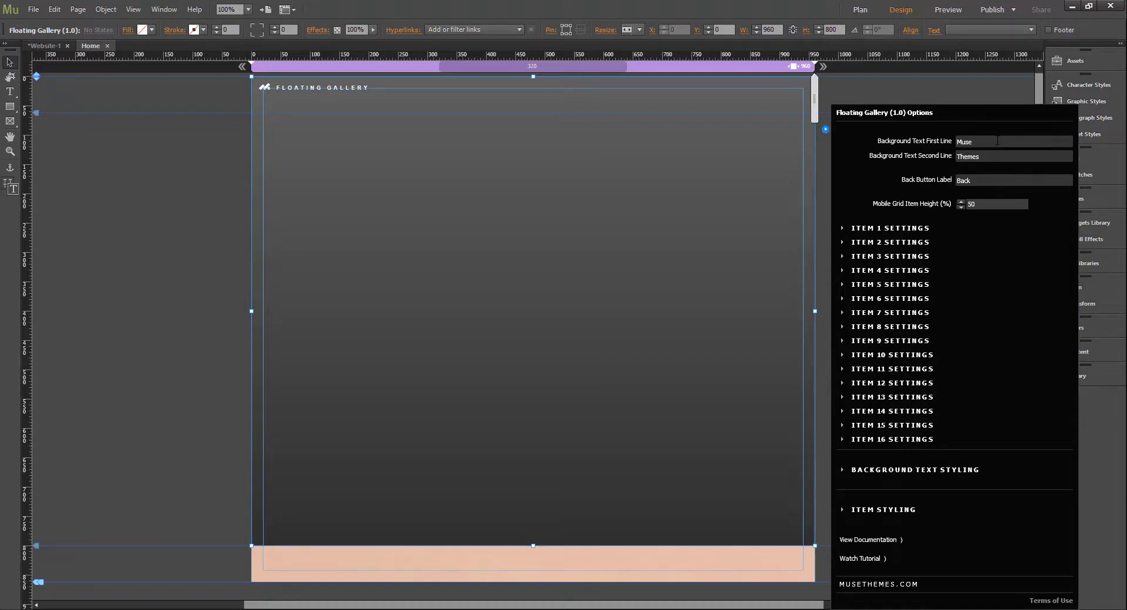
pyautogui.moveTo(996, 140); pyautogui.dragTo(904, 142)
pyautogui.write('Floating')
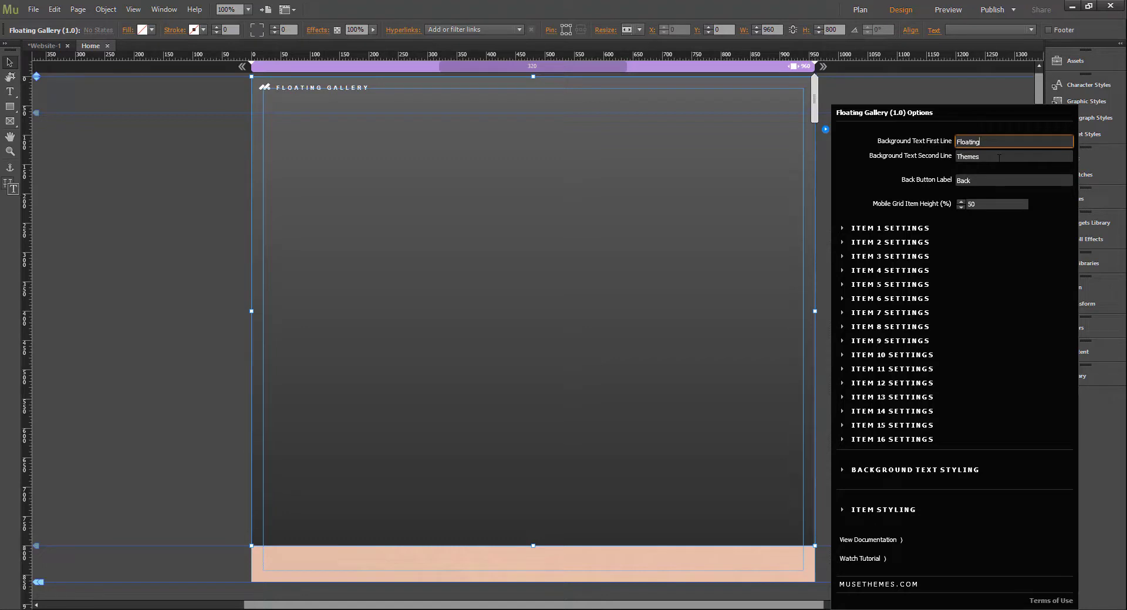
pyautogui.click(998, 157)
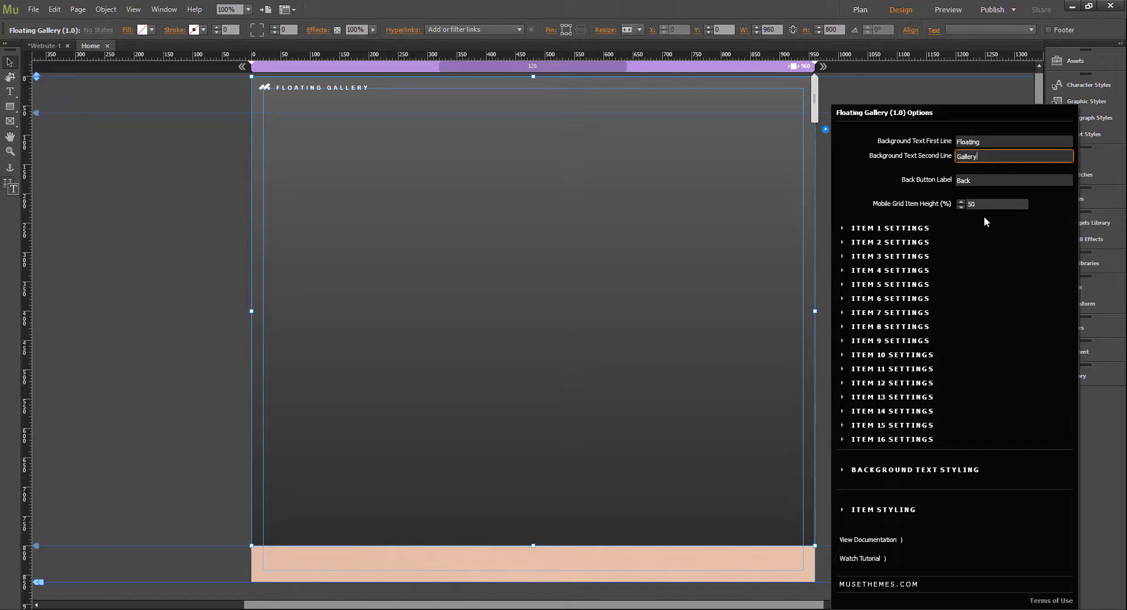
# - Add portrait-1.jpg as the image of gallery item 1
pyautogui.click(916, 229)
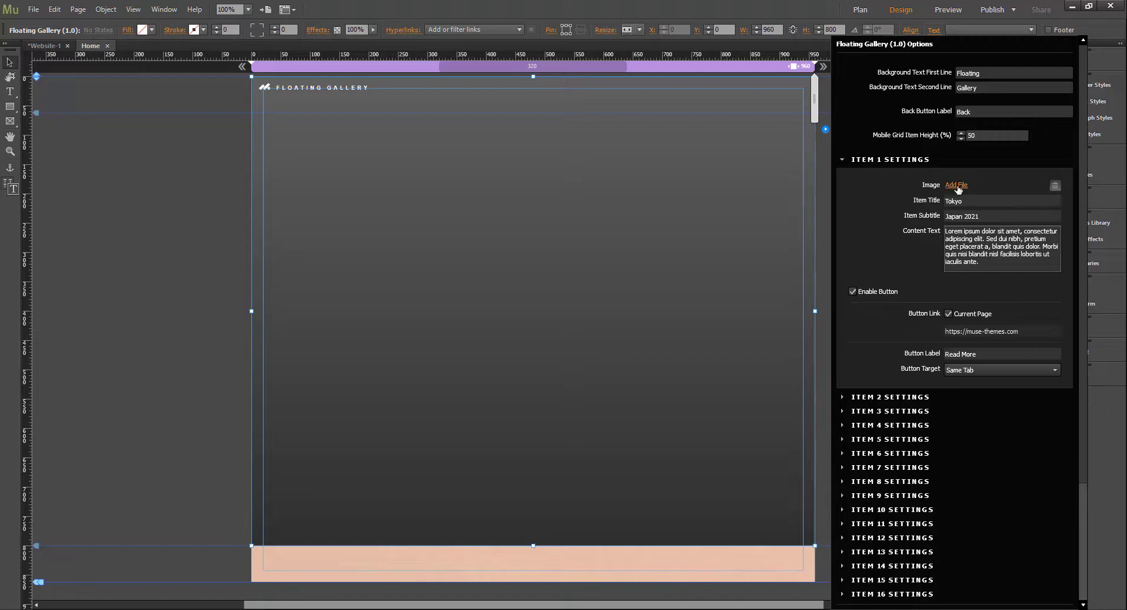
pyautogui.click(957, 186)
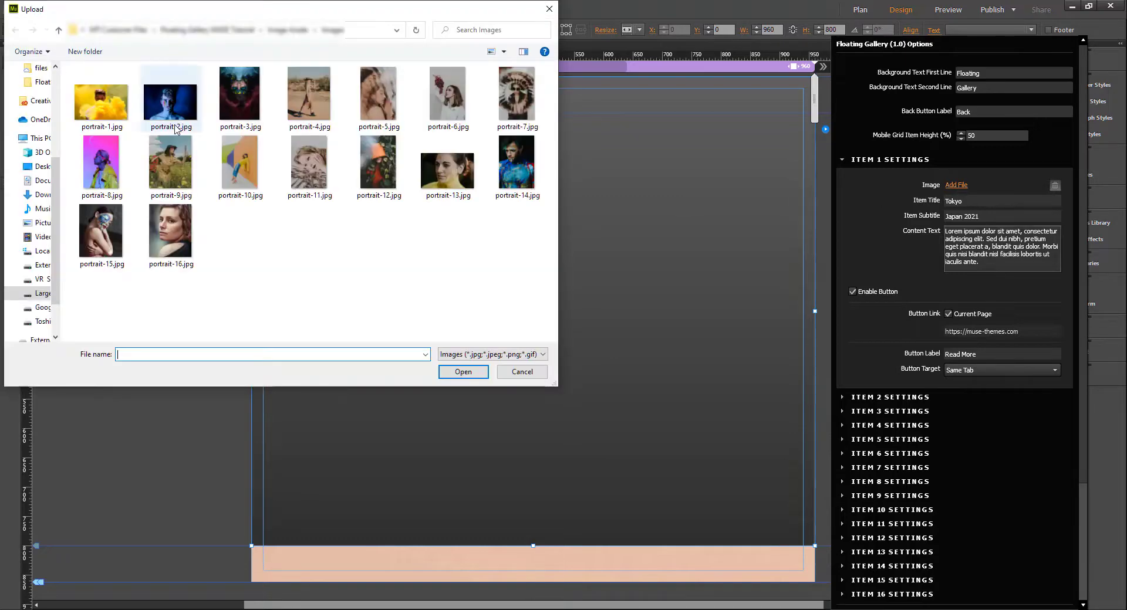
pyautogui.click(108, 104)
pyautogui.doubleClick(109, 103)
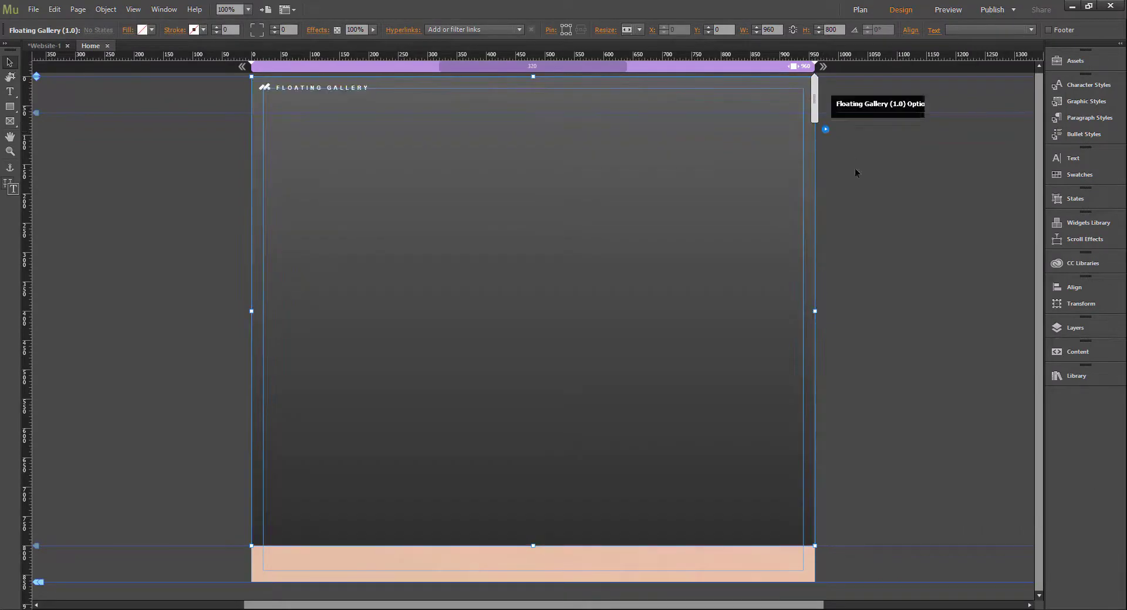
# - Set item 1's title to Milan and its subtitle to Italy 2022
pyautogui.click(825, 129)
pyautogui.click(882, 229)
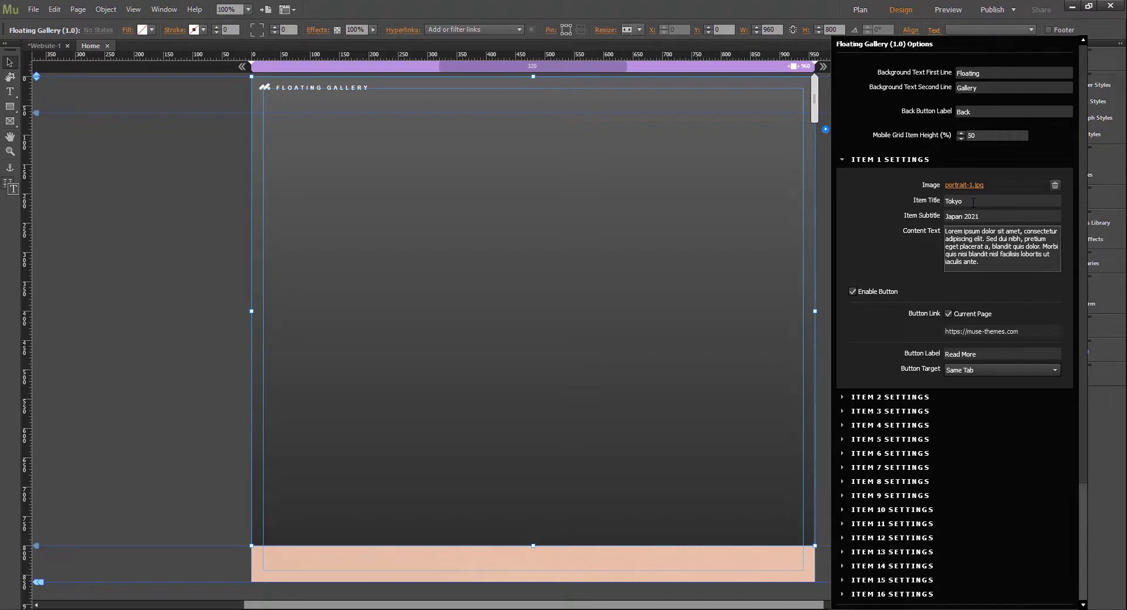
pyautogui.click(973, 202)
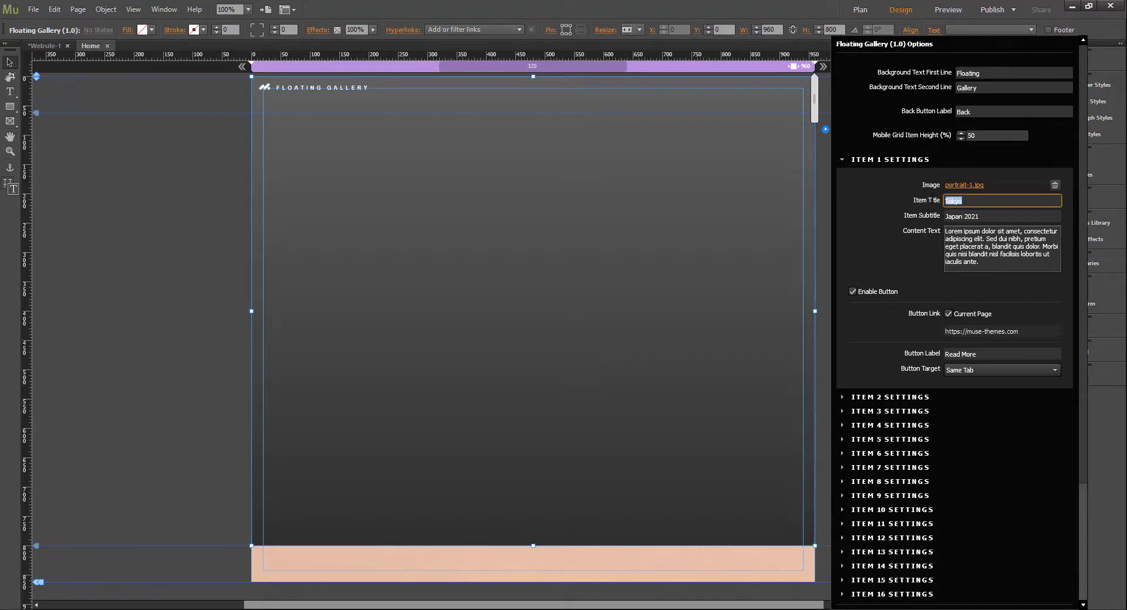
pyautogui.write('Milan')
pyautogui.click(995, 215)
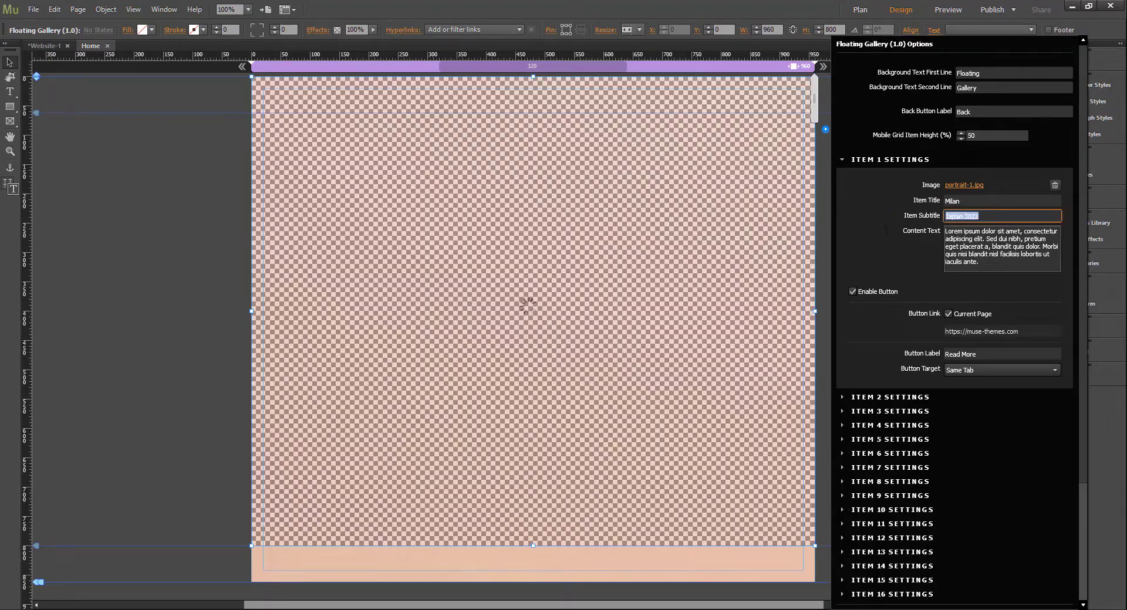
pyautogui.write('Italy 20')
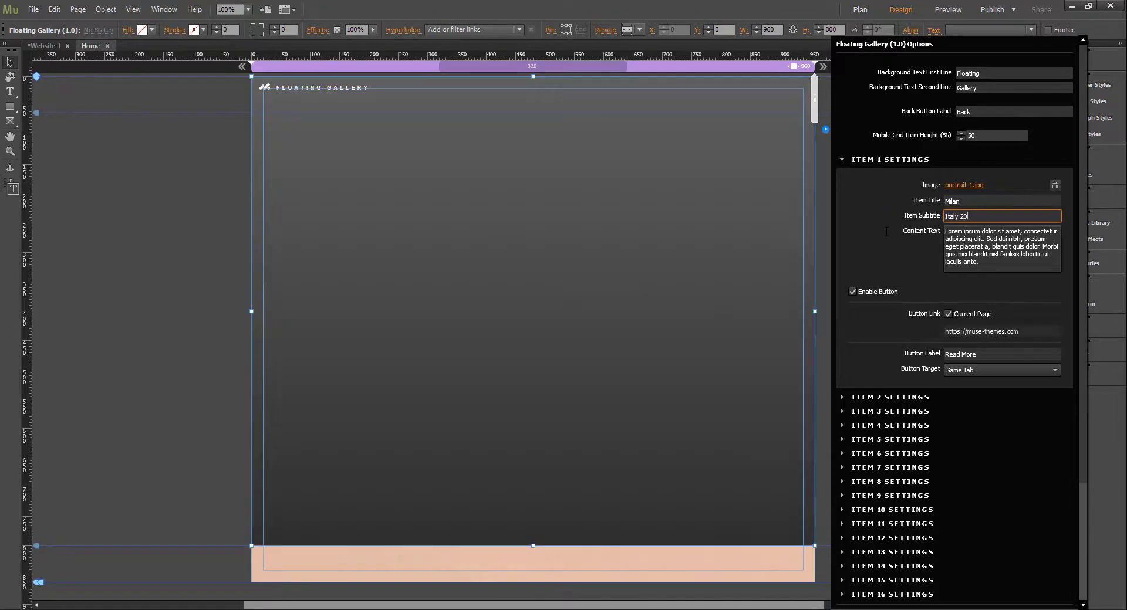
pyautogui.write('22')
# - Check the button target choices for item 1 and open the settings of item 2
pyautogui.click(991, 367)
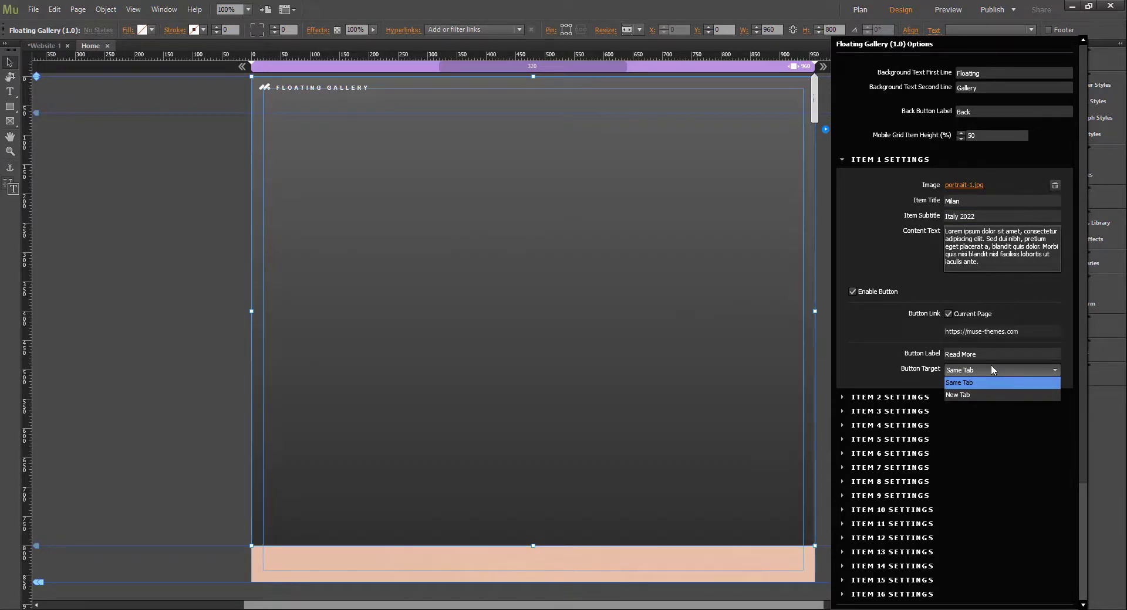
pyautogui.click(909, 371)
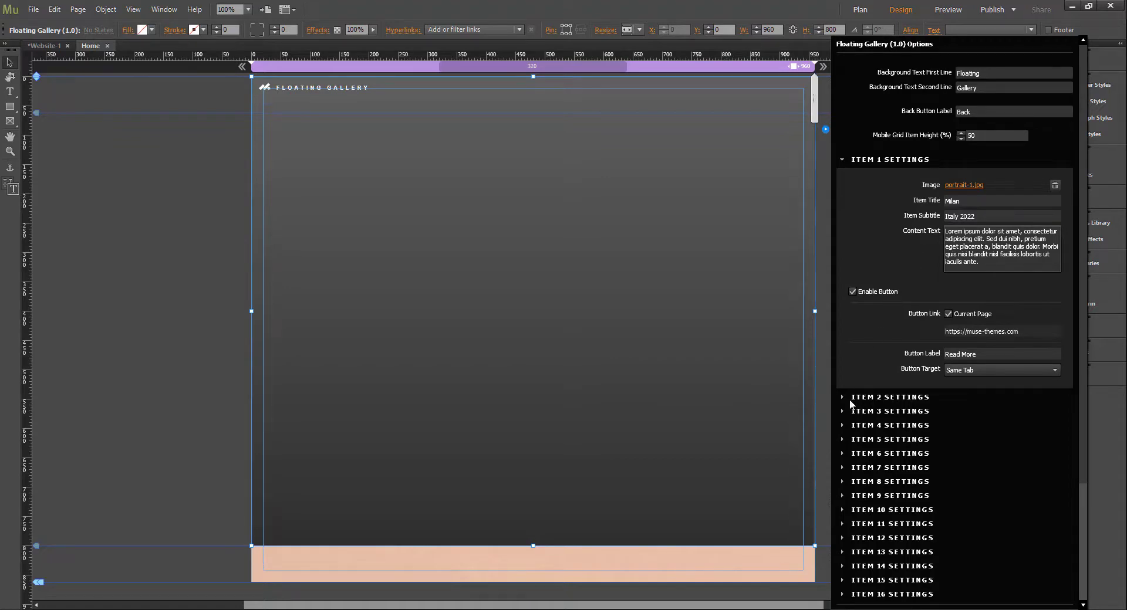
pyautogui.click(874, 399)
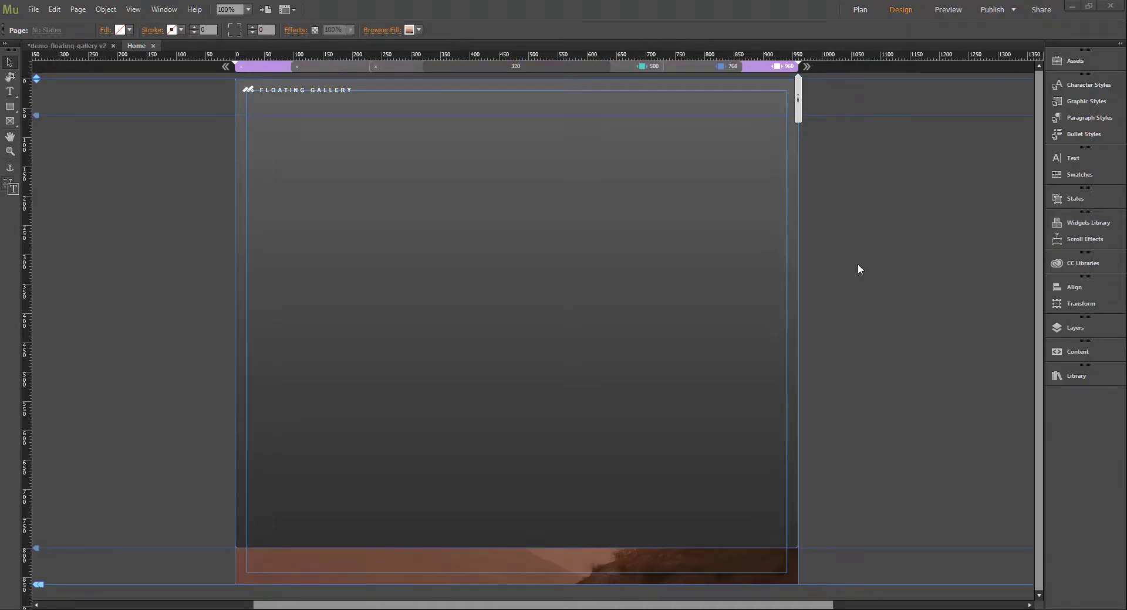
# - Check the background image settings of the page's browser fill
pyautogui.click(381, 30)
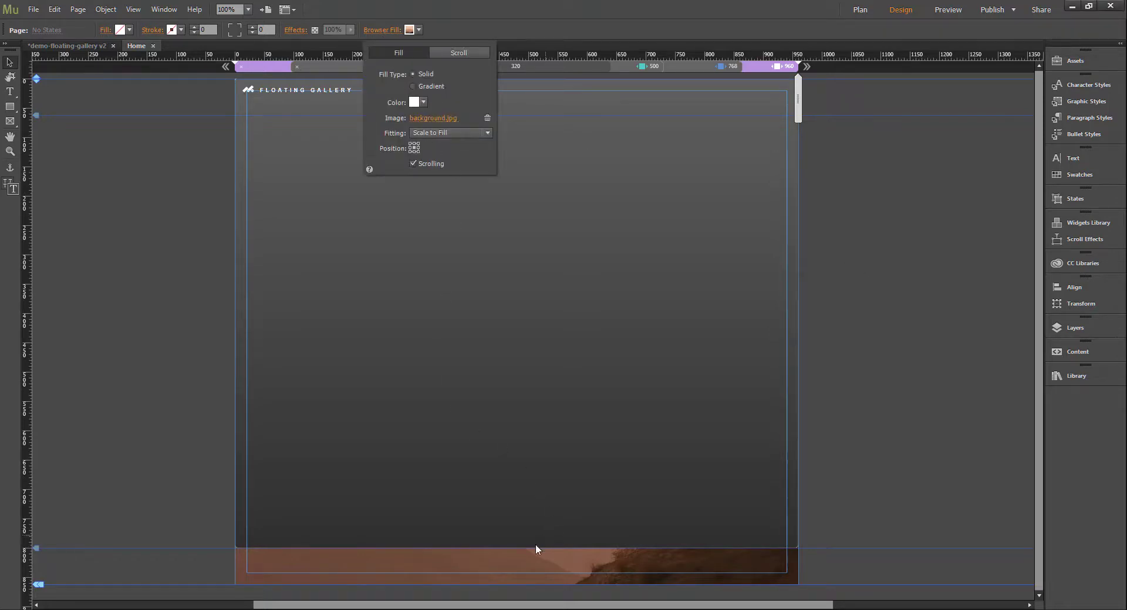
pyautogui.click(841, 416)
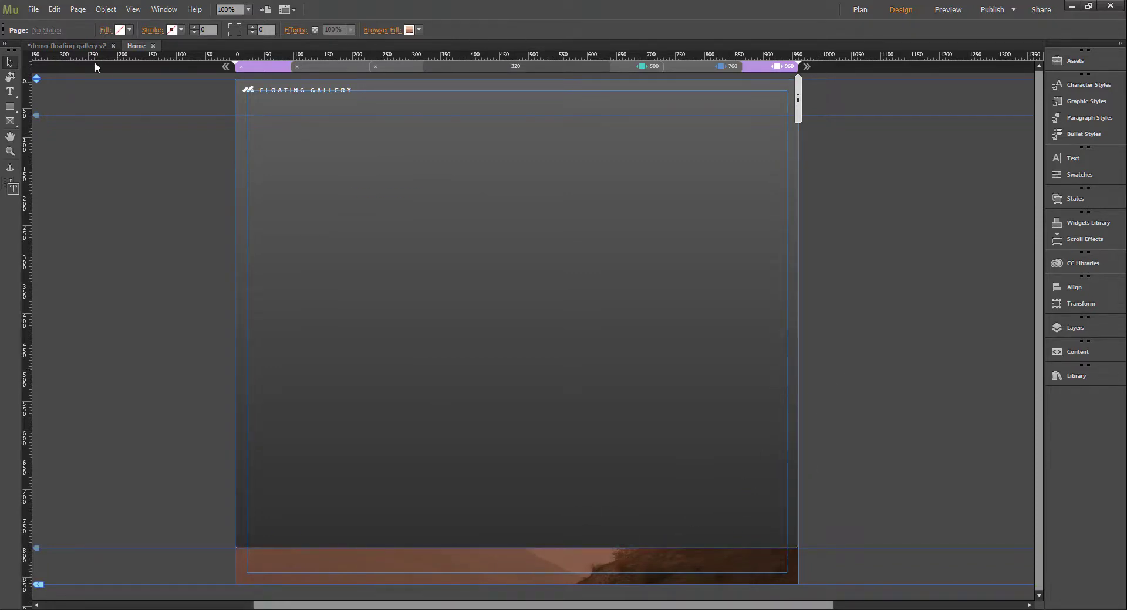
# - Preview the page in the browser and view the Madrid and Helsinki gallery items
pyautogui.click(37, 9)
pyautogui.click(127, 205)
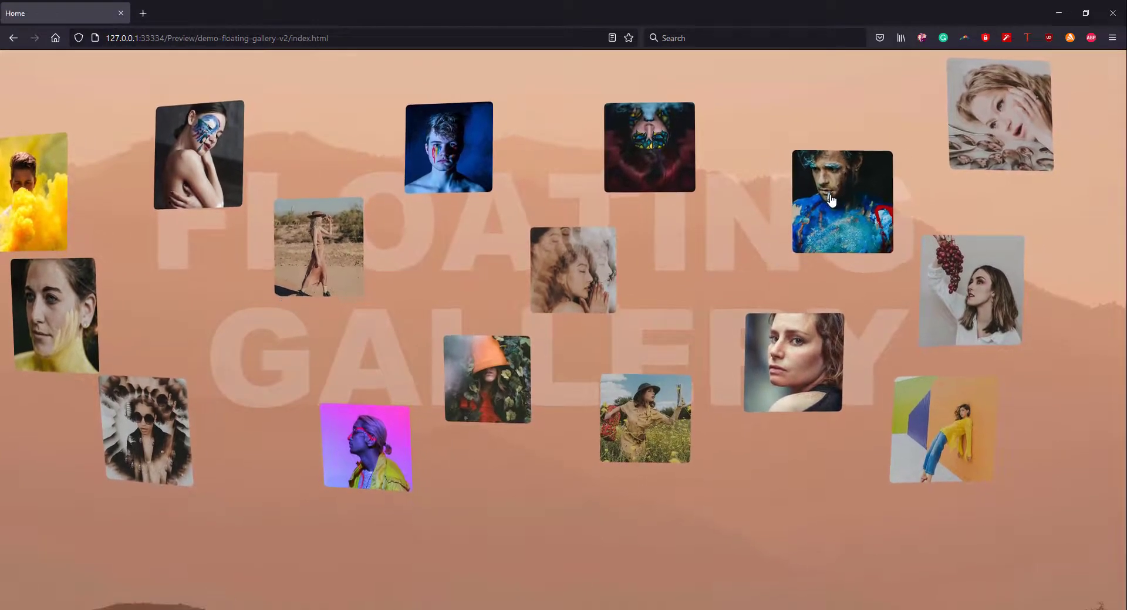
pyautogui.click(831, 199)
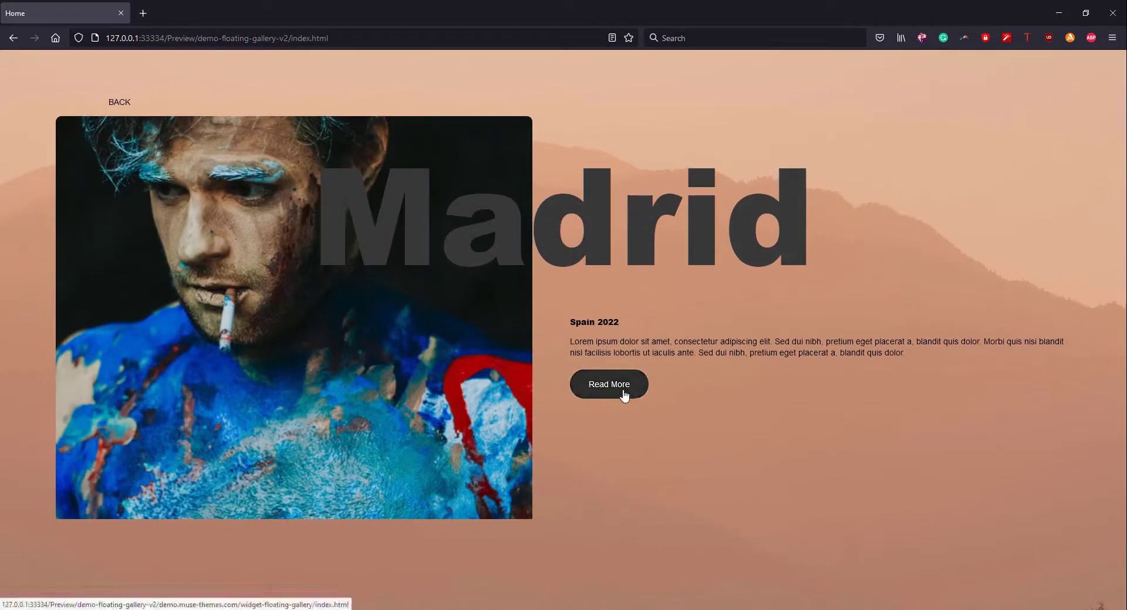
pyautogui.click(113, 103)
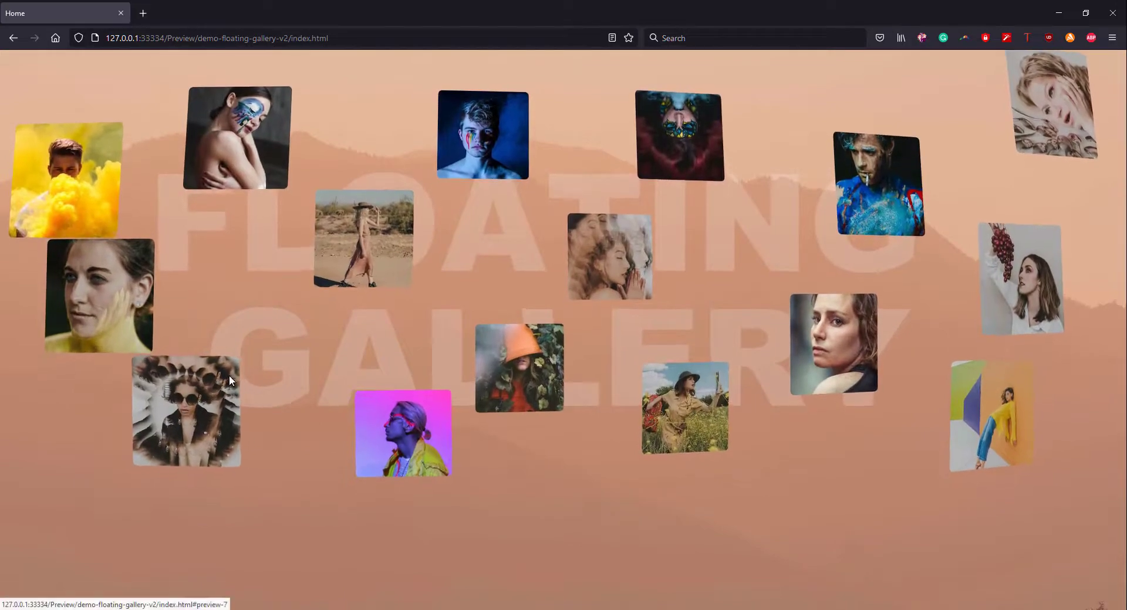
pyautogui.click(202, 401)
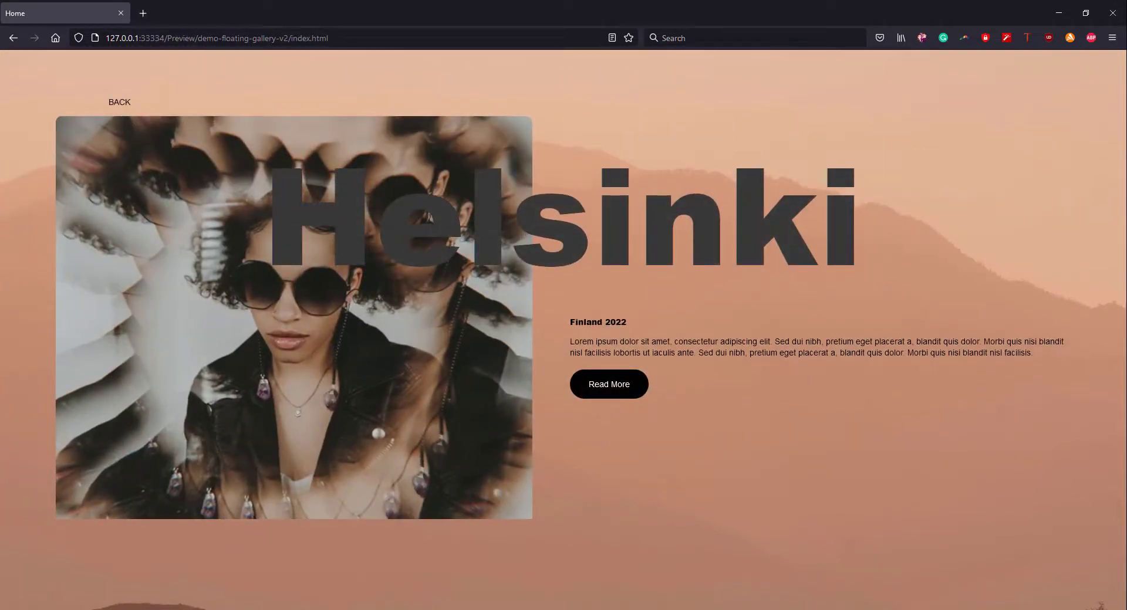
# - Return to Adobe Muse and review the gallery widget's background text styling and item styling options
pyautogui.click(170, 609)
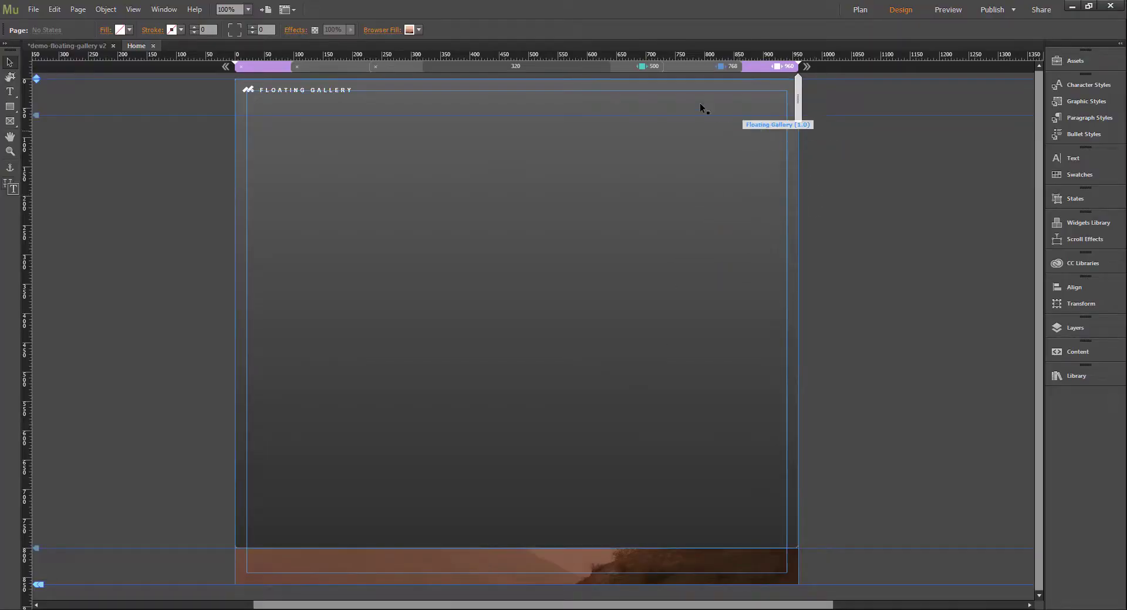
pyautogui.click(757, 136)
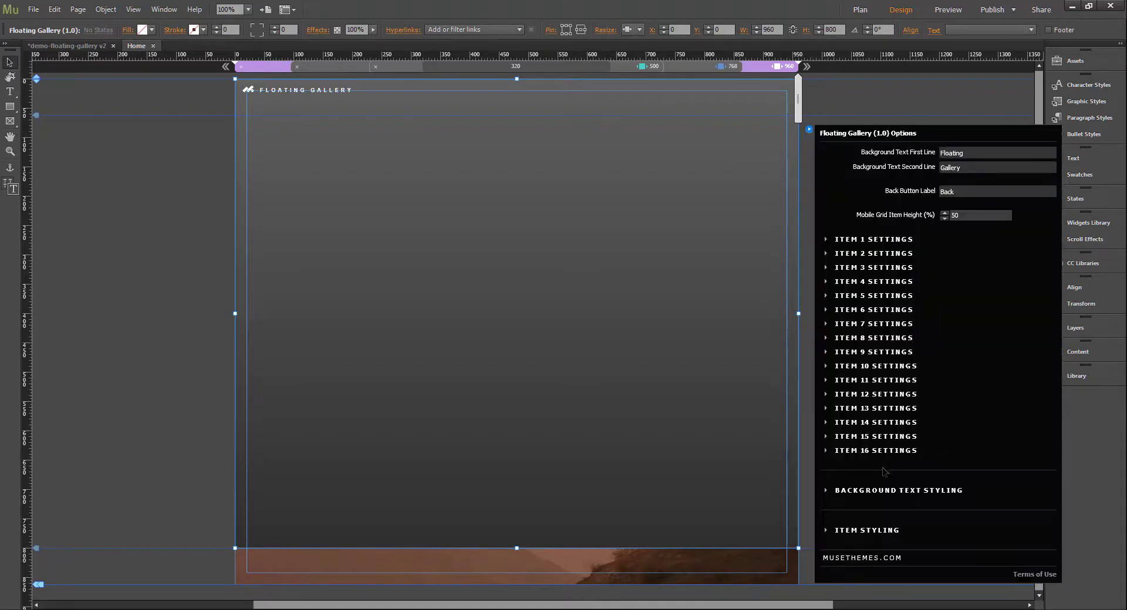
pyautogui.click(884, 491)
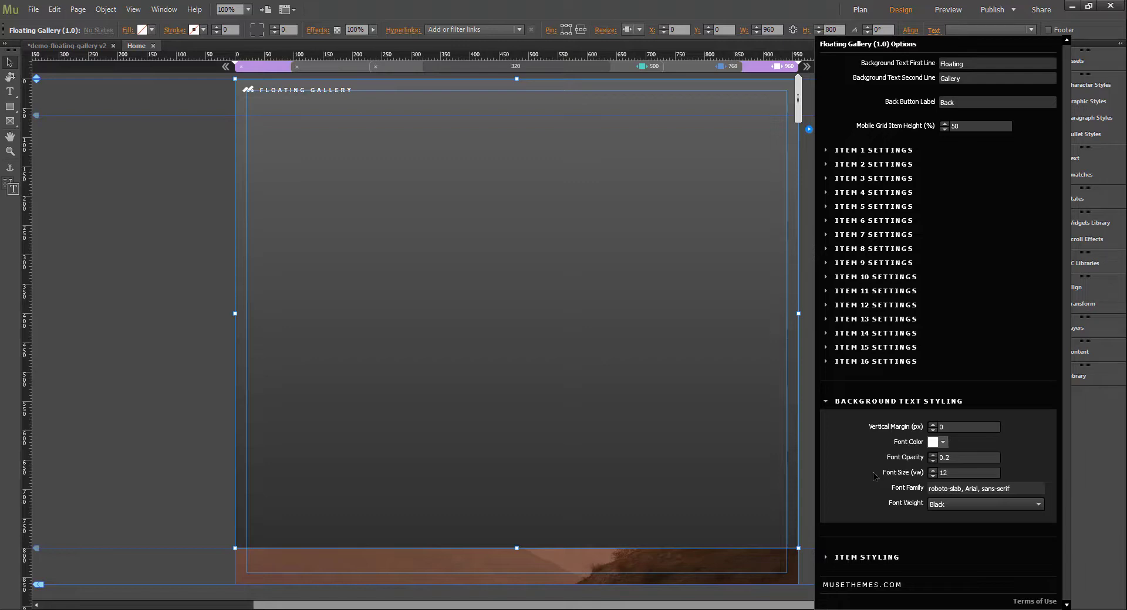
pyautogui.click(880, 402)
pyautogui.click(877, 530)
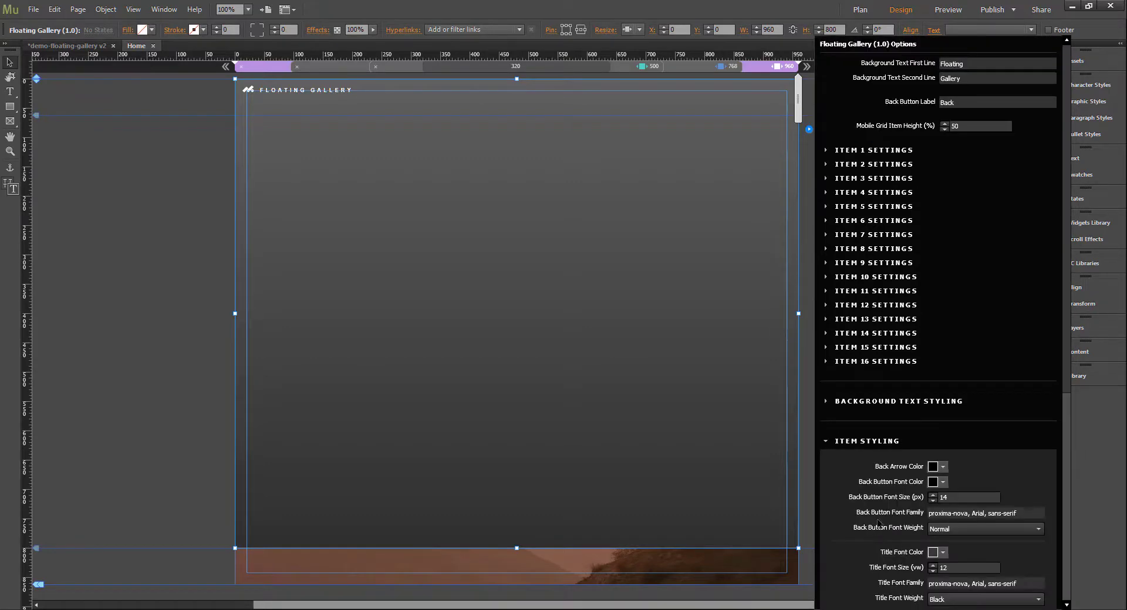
pyautogui.scroll(-5, 883, 499)
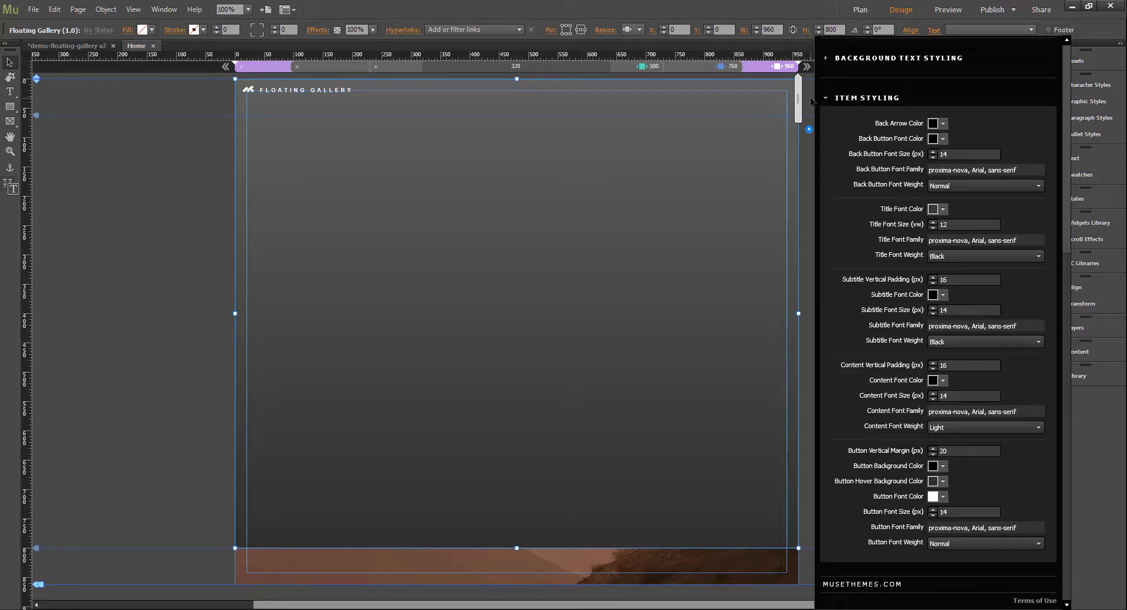
pyautogui.click(693, 85)
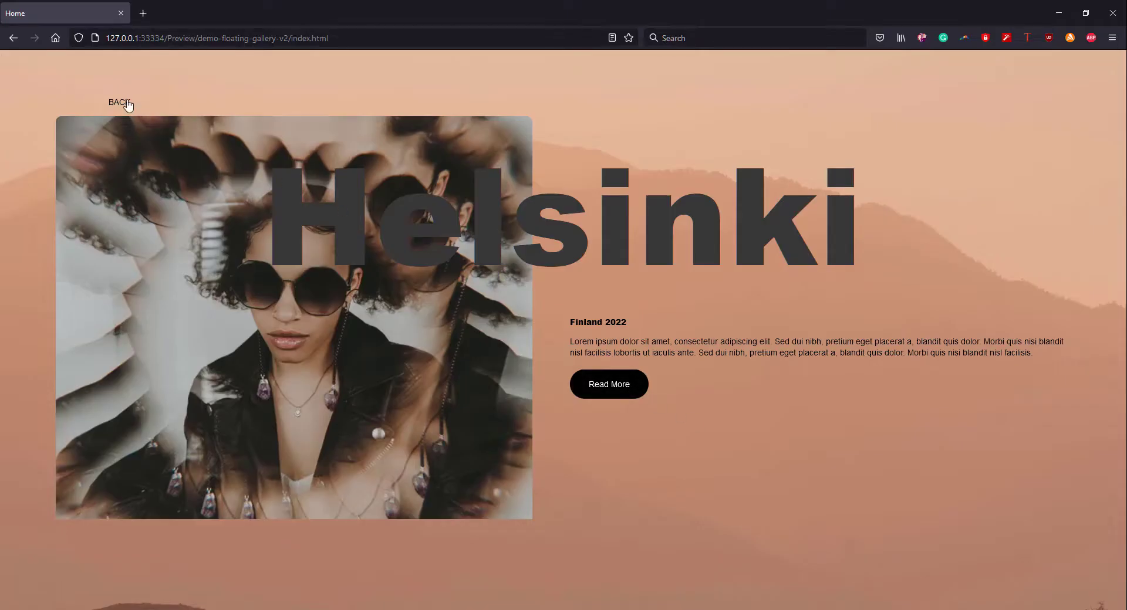
# - Return the browser preview to the gallery overview and view it in responsive design mode at 1771 px wide
pyautogui.click(125, 103)
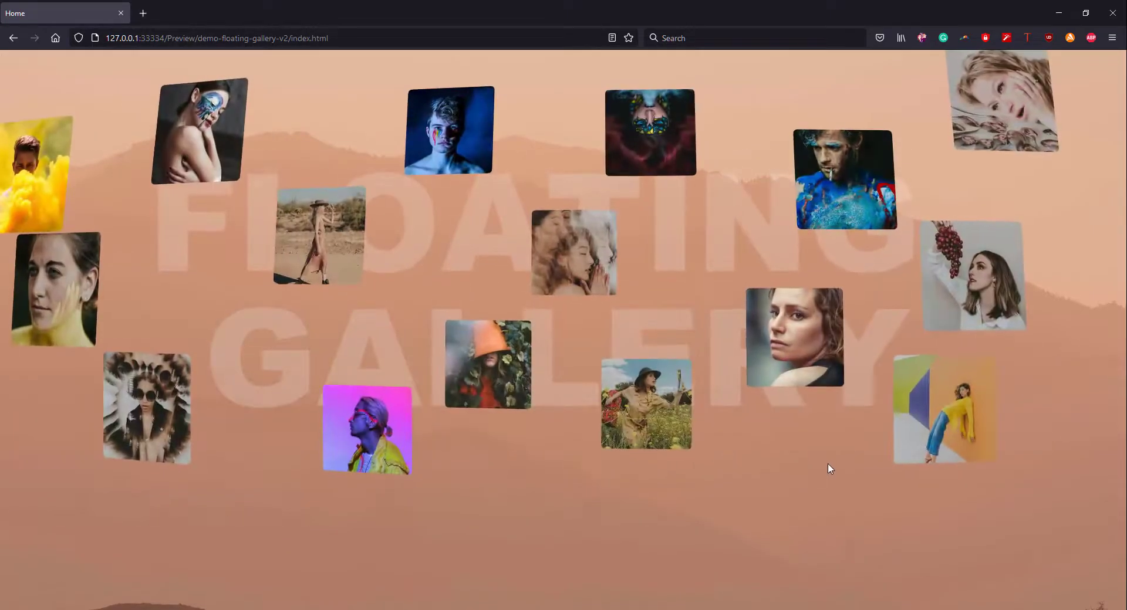
pyautogui.hotkey('ctrl', 'shift', 'm')
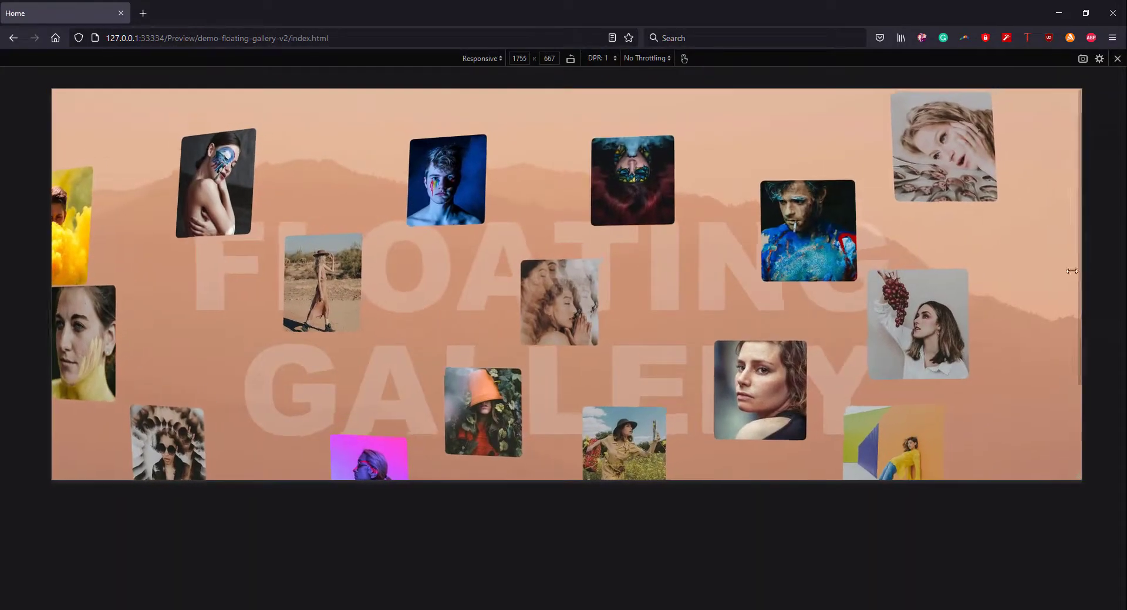
pyautogui.moveTo(1071, 271); pyautogui.dragTo(1087, 292)
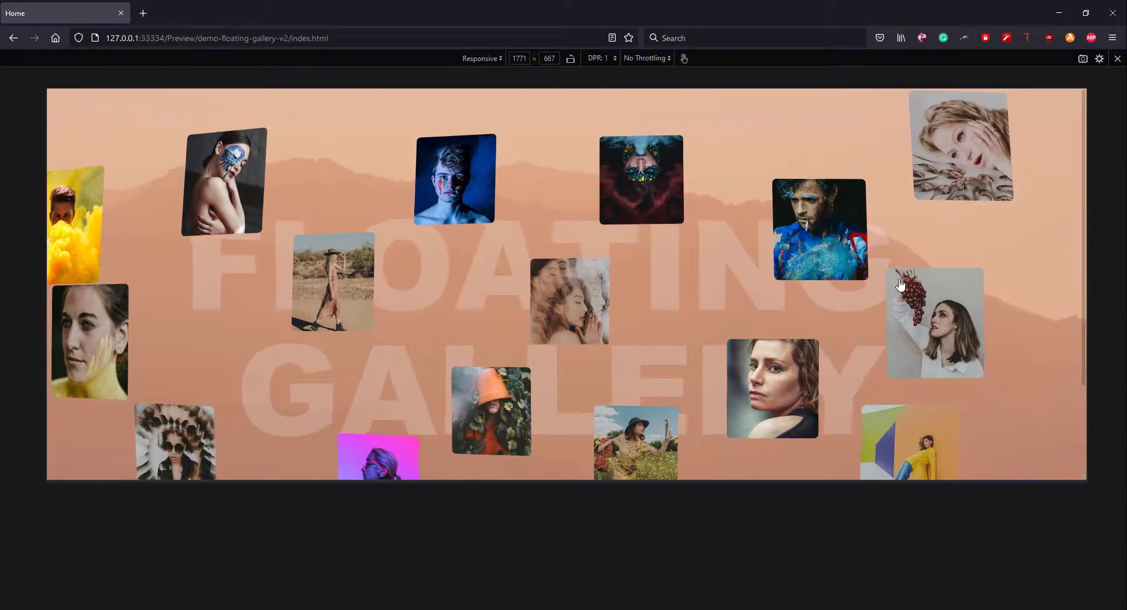